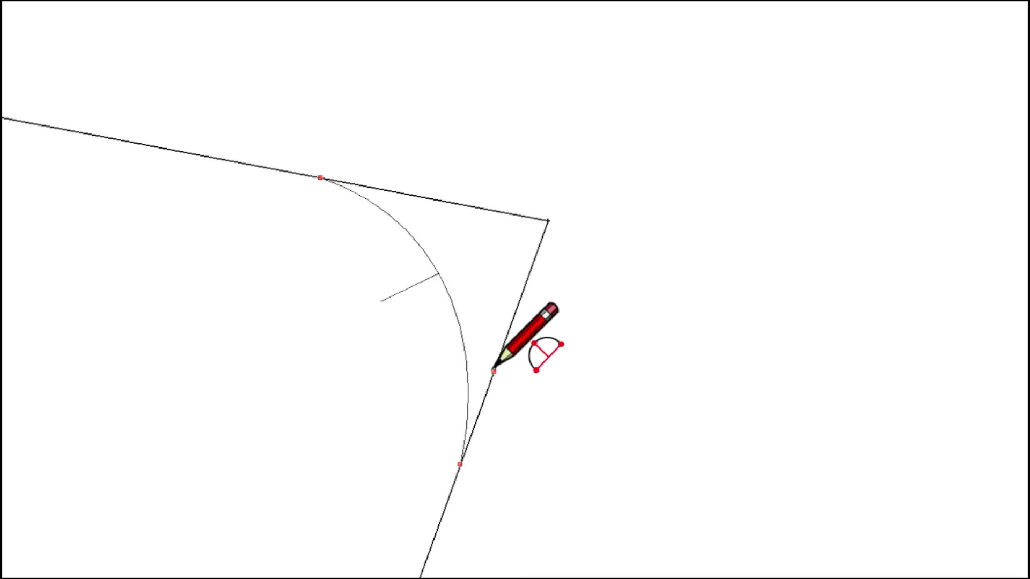
- Round the corners with arcs, erase the corner edges, extrude the shape, then add the Large Tool Set palette
{"action": "left_click", "coordinate": [493, 370]}
{"action": "key", "text": "e"}
{"action": "mouse_move", "coordinate": [499, 321]}
{"action": "left_mouse_down"}
{"action": "mouse_move", "coordinate": [528, 193]}
{"action": "mouse_move", "coordinate": [538, 203]}
{"action": "left_mouse_up"}
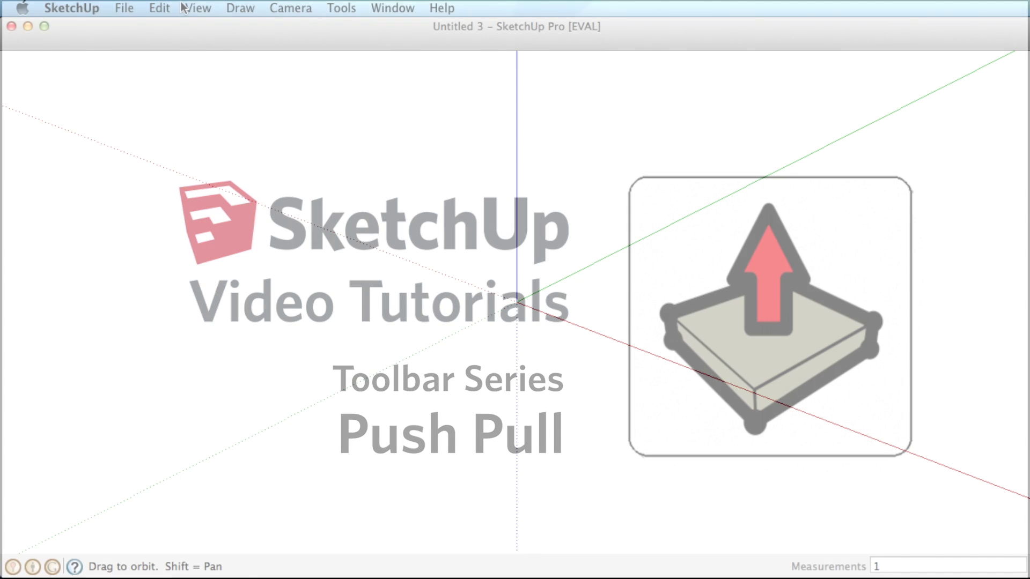
{"action": "left_click", "coordinate": [198, 7]}
{"action": "mouse_move", "coordinate": [194, 26]}
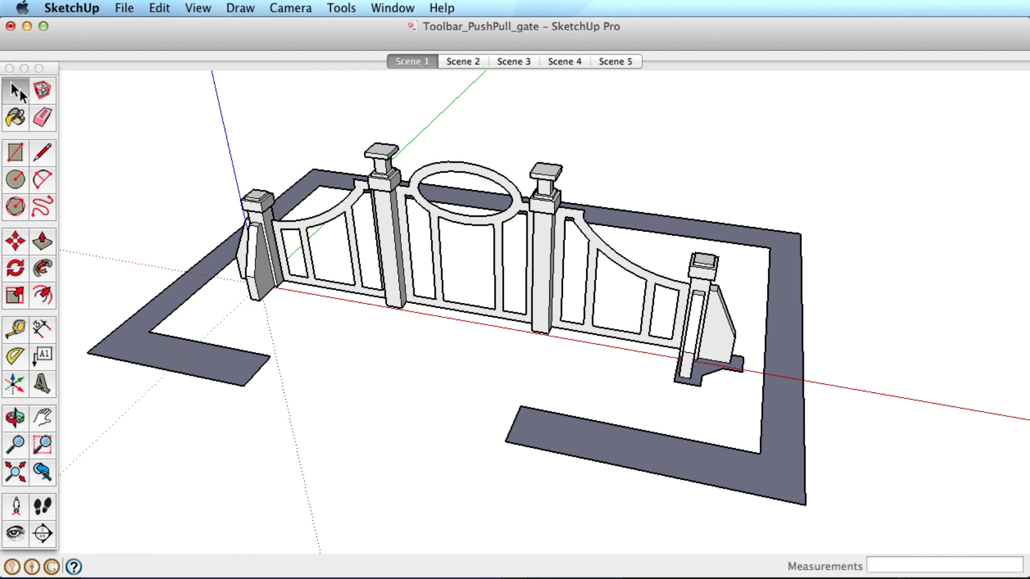
- Raise the gate's dark border into a low wall 8 59/64" high, then show Scene 2
{"action": "left_click", "coordinate": [41, 243]}
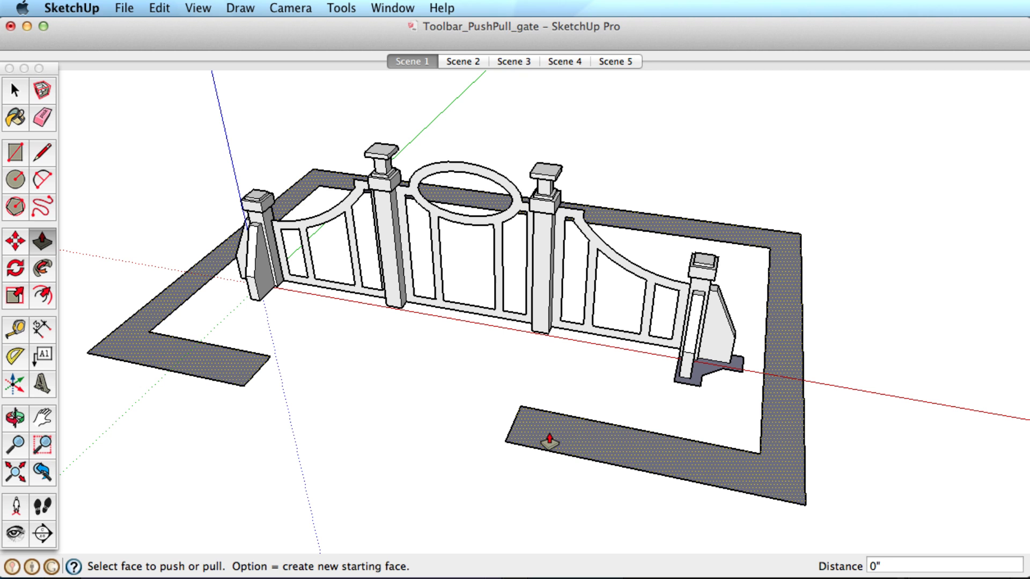
{"action": "mouse_move", "coordinate": [535, 441]}
{"action": "left_mouse_down"}
{"action": "mouse_move", "coordinate": [533, 393]}
{"action": "mouse_move", "coordinate": [528, 442]}
{"action": "mouse_move", "coordinate": [530, 414]}
{"action": "mouse_move", "coordinate": [531, 422]}
{"action": "left_mouse_up"}
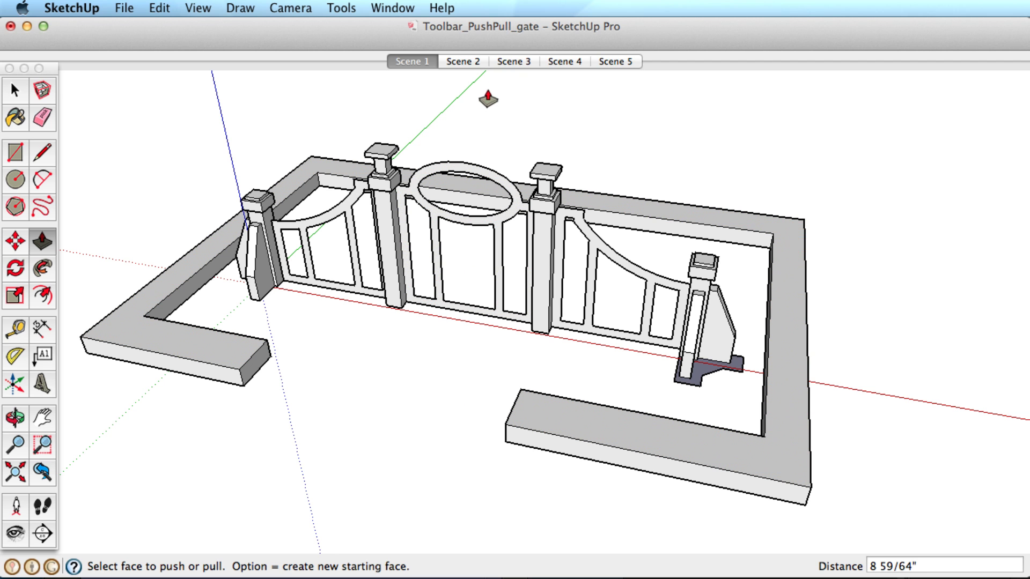
{"action": "left_click", "coordinate": [472, 62]}
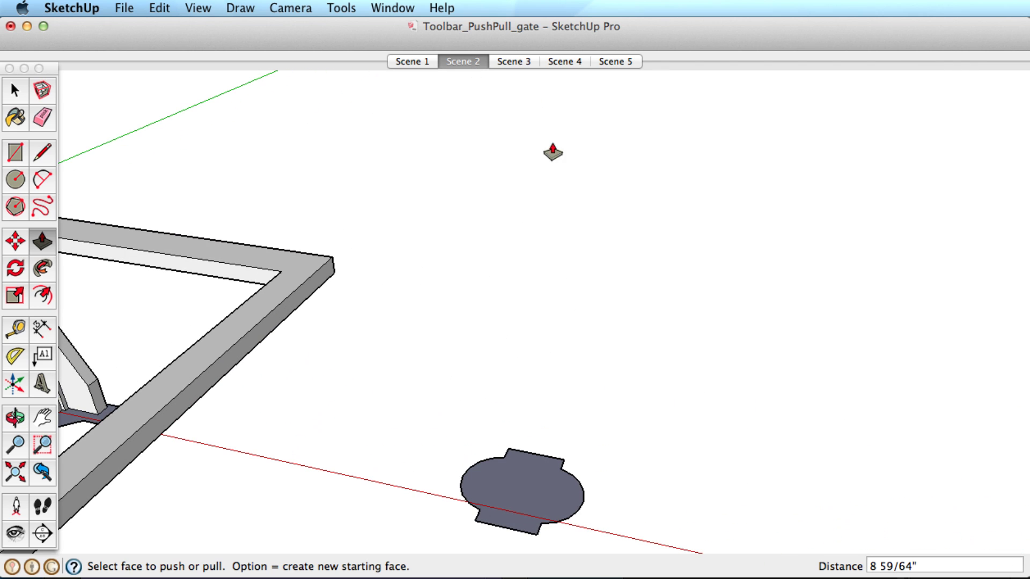
- Extrude the oval footprint upward into a 5' column
{"action": "left_click", "coordinate": [521, 481]}
{"action": "left_click_drag", "start_coordinate": [520, 479], "coordinate": [526, 372]}
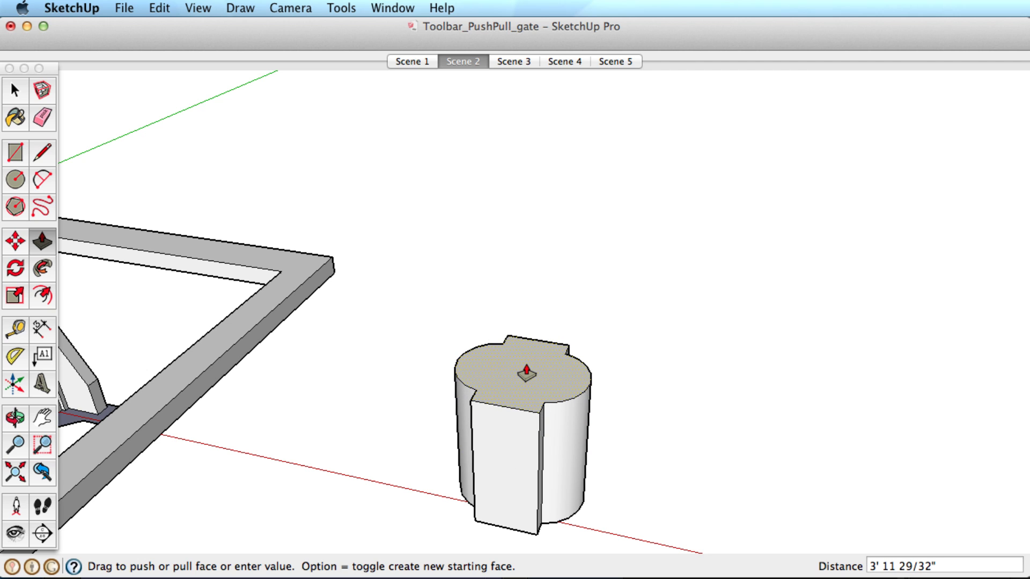
{"action": "left_click_drag", "start_coordinate": [527, 372], "coordinate": [529, 347]}
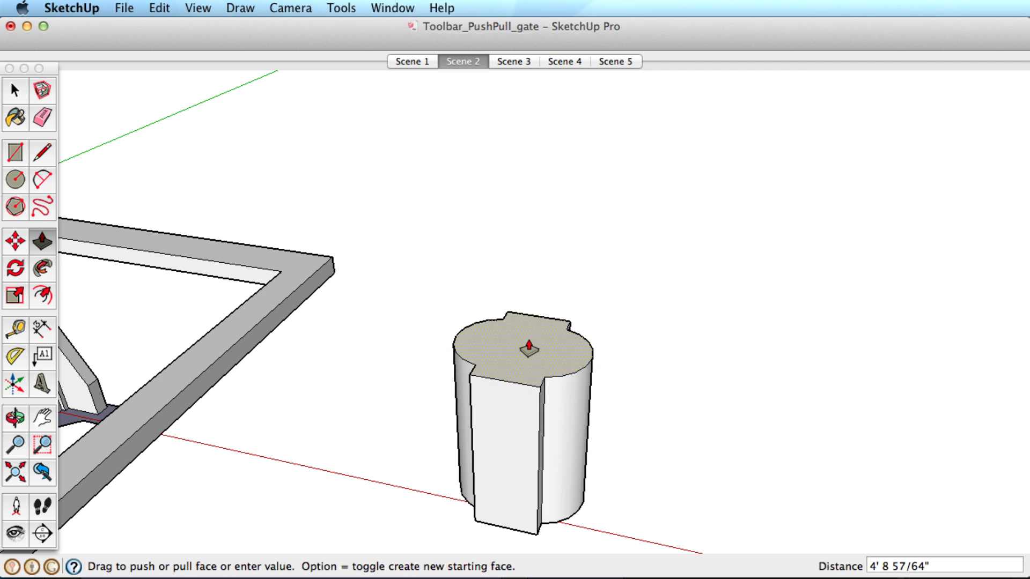
{"action": "type", "text": "'"}
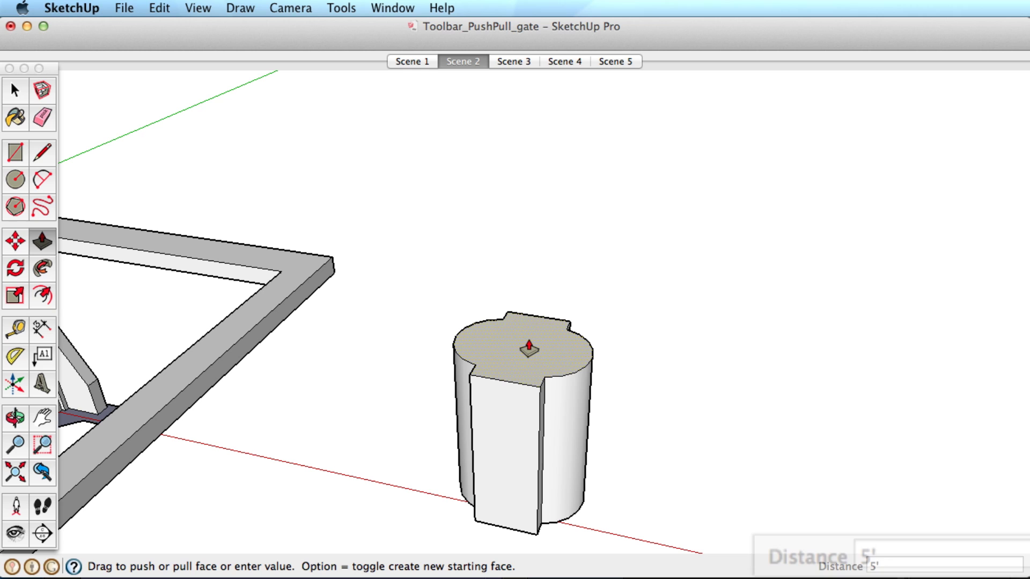
{"action": "key", "text": "Return"}
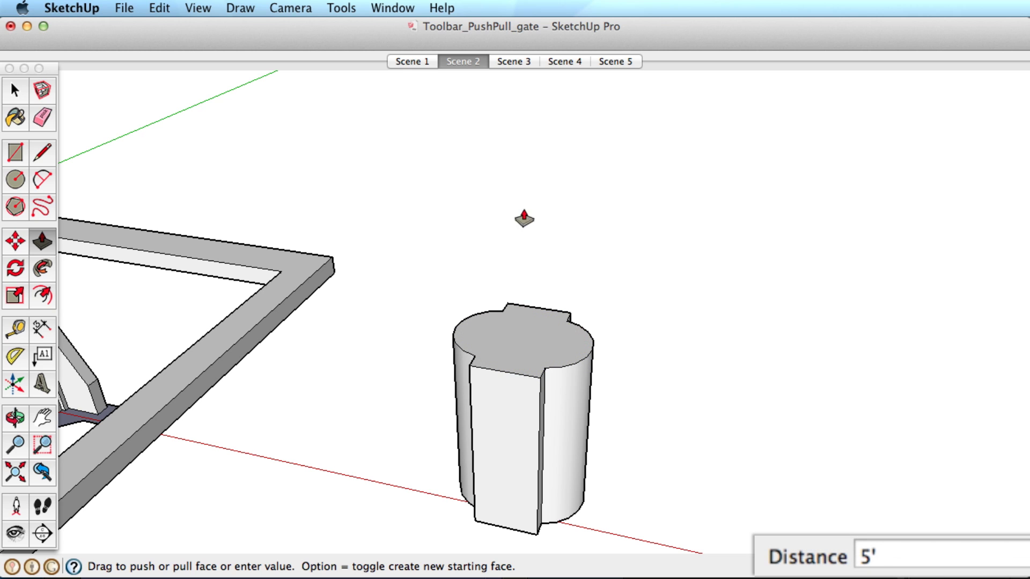
- In Scene 3, repeat the 5' extrusion on the column top to reach 10'
{"action": "left_click", "coordinate": [513, 61]}
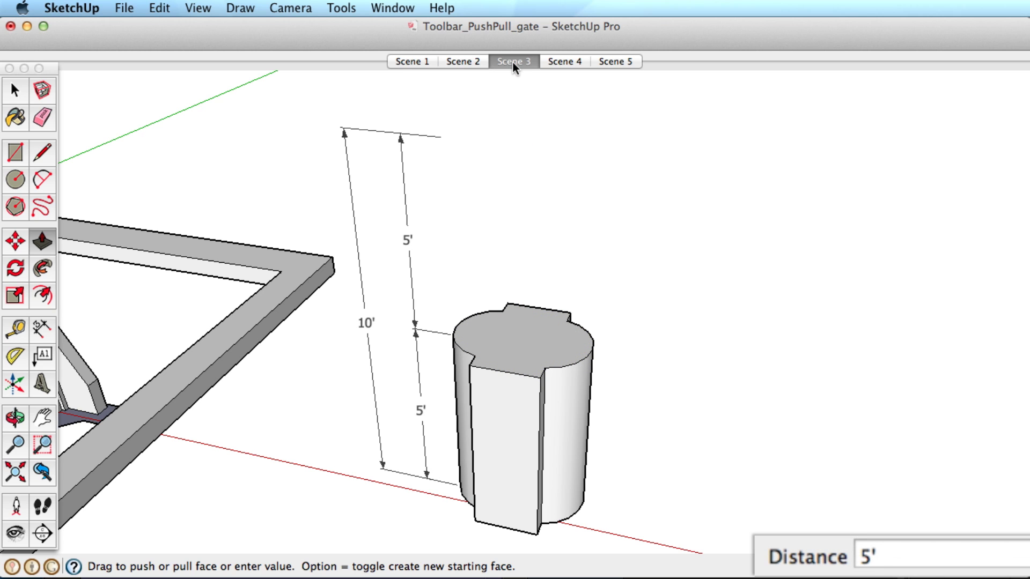
{"action": "left_click_drag", "start_coordinate": [524, 349], "coordinate": [523, 267]}
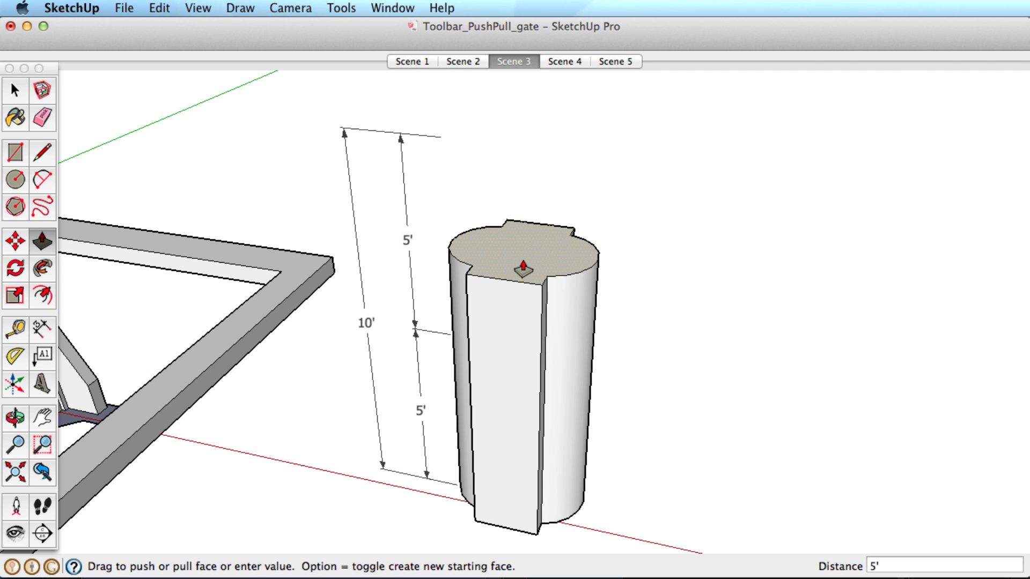
{"action": "double_click", "coordinate": [523, 268]}
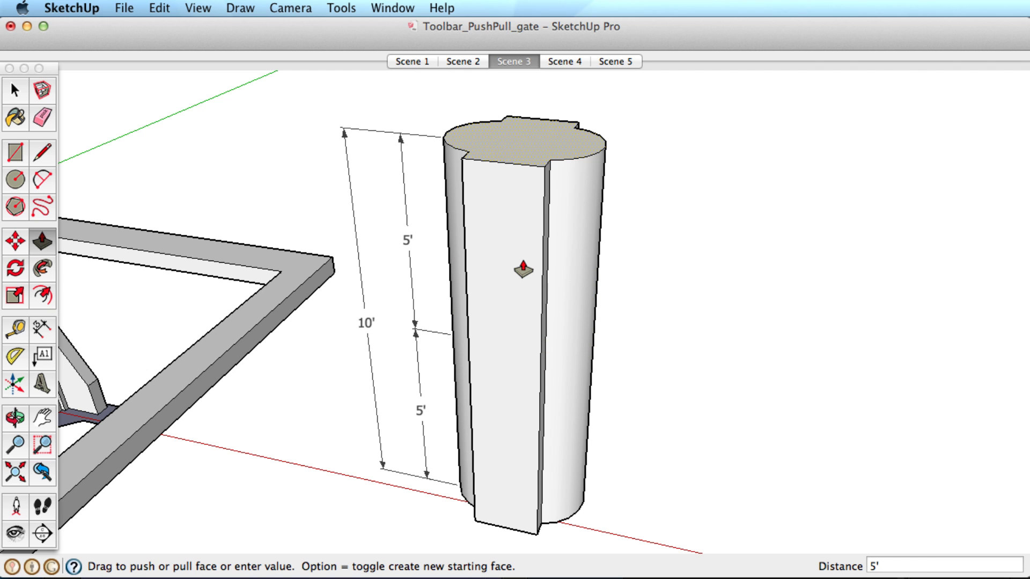
- In Scene 4, raise the post's dark base face into a slab
{"action": "left_click", "coordinate": [574, 61]}
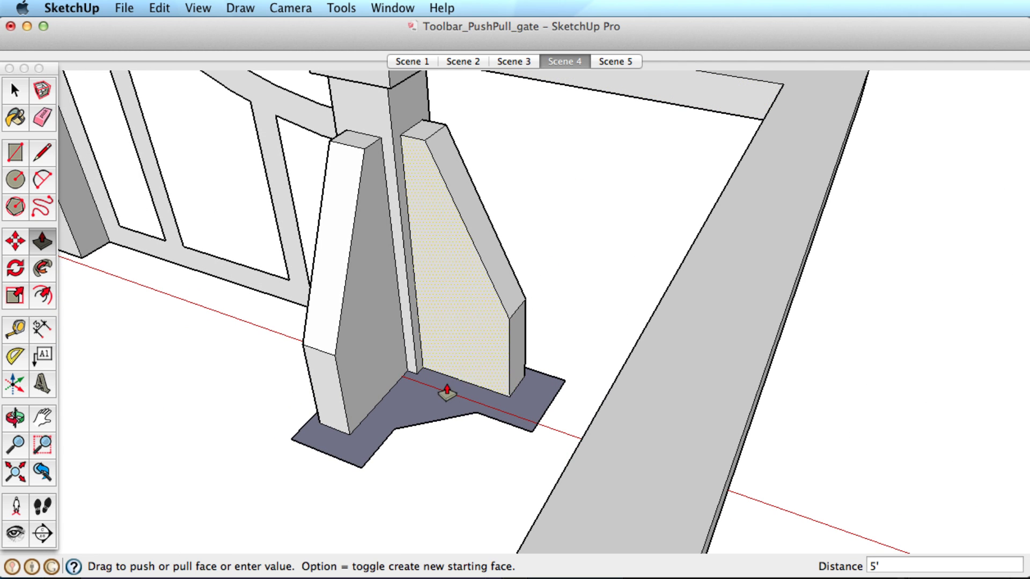
{"action": "left_click_drag", "start_coordinate": [416, 418], "coordinate": [438, 462]}
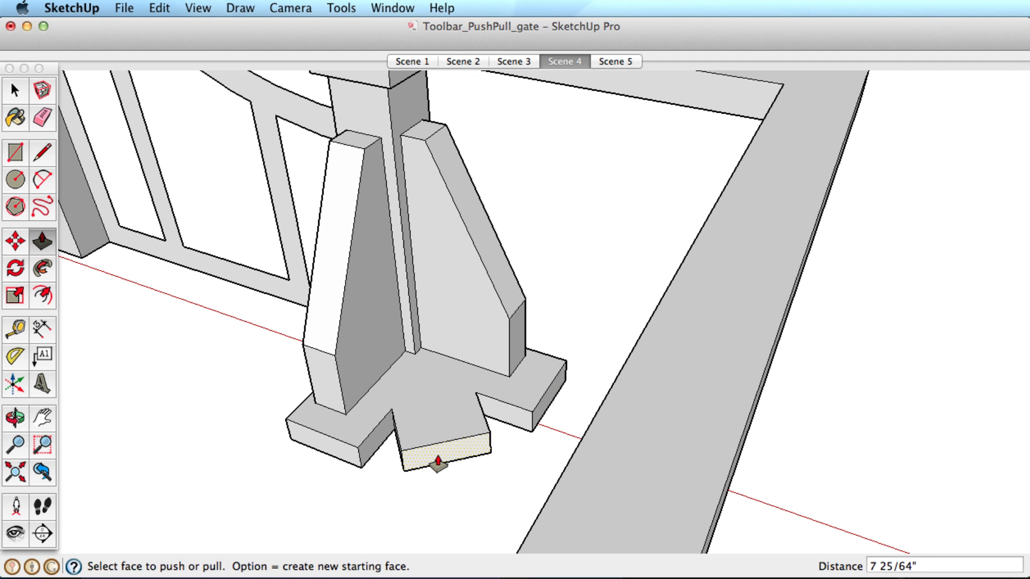
{"action": "mouse_move", "coordinate": [434, 401]}
{"action": "left_mouse_down"}
{"action": "mouse_move", "coordinate": [426, 403]}
{"action": "mouse_move", "coordinate": [426, 378]}
{"action": "mouse_move", "coordinate": [424, 400]}
{"action": "left_mouse_up"}
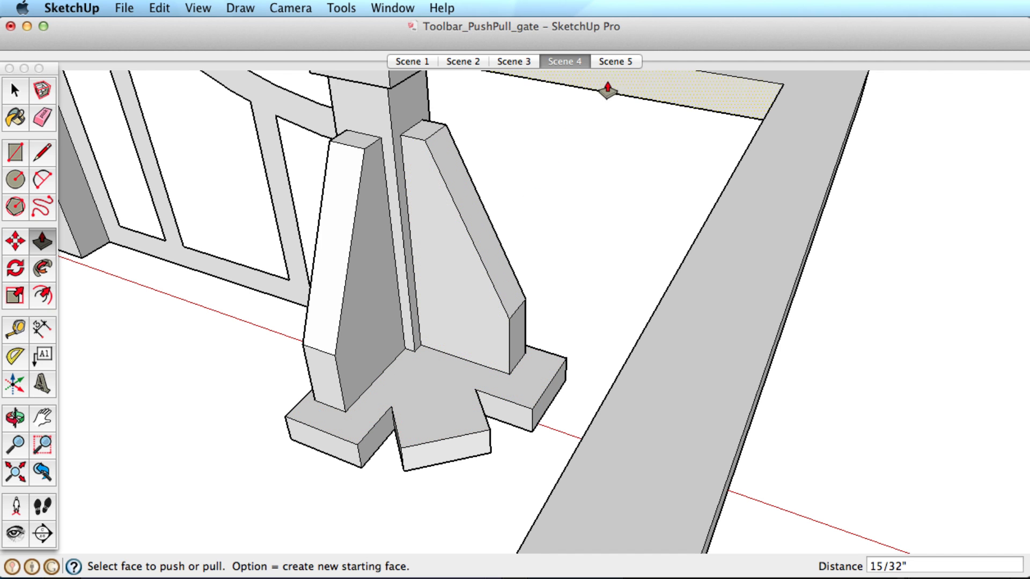
- In Scene 5, extrude the right gate frame and repeat that thickness on the middle and left frames
{"action": "left_click", "coordinate": [615, 62]}
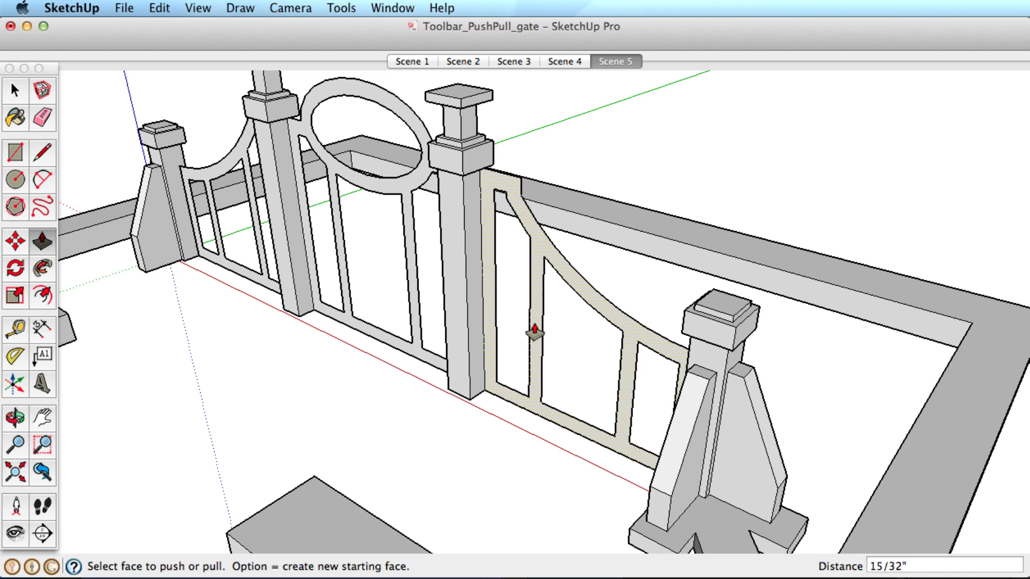
{"action": "left_click_drag", "start_coordinate": [535, 332], "coordinate": [526, 336]}
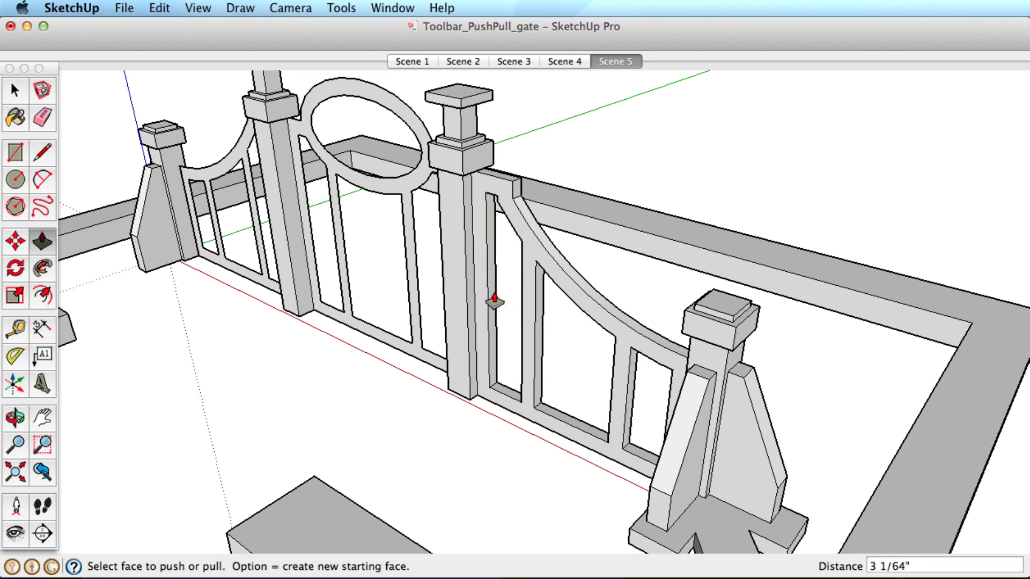
{"action": "double_click", "coordinate": [417, 355]}
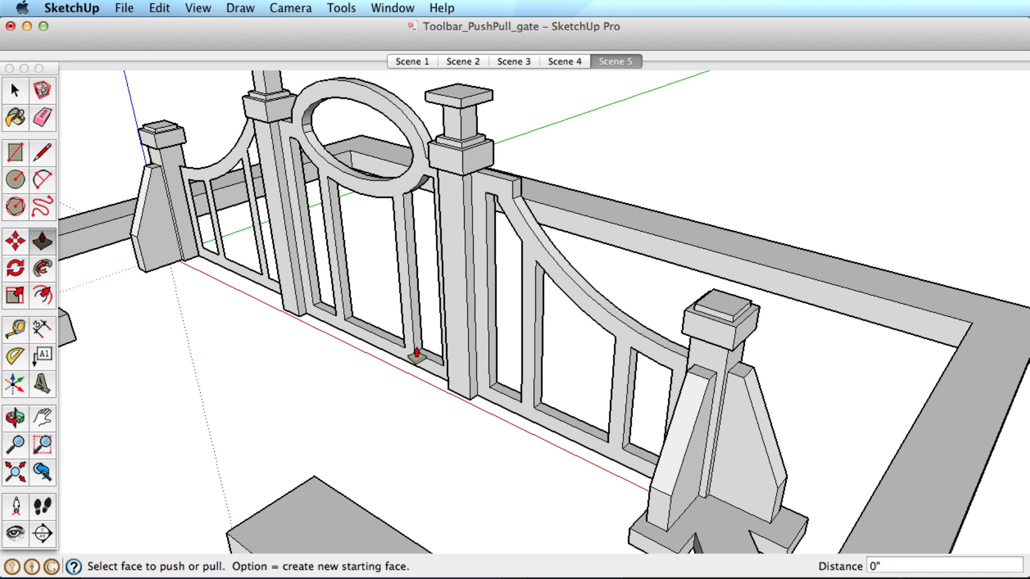
{"action": "double_click", "coordinate": [264, 287]}
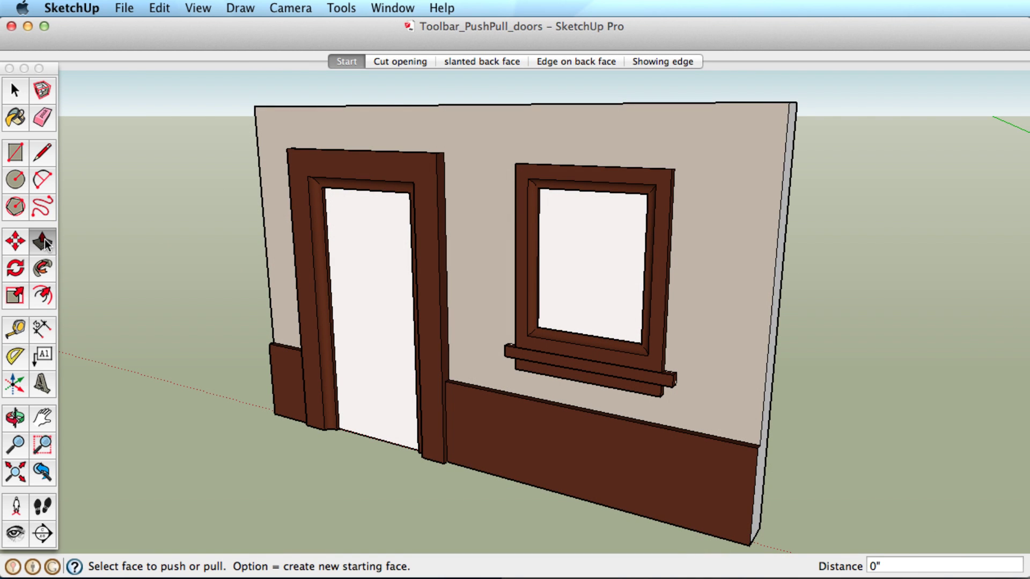
- Push the window pane and door panel 8" back to cut openings, then view the wall edge-on
{"action": "left_click", "coordinate": [43, 243]}
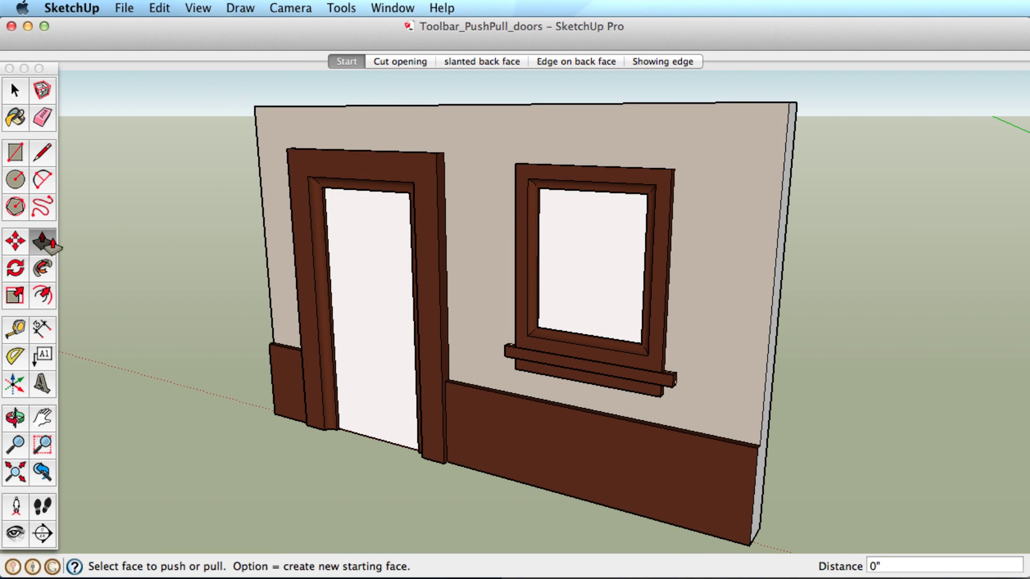
{"action": "left_click_drag", "start_coordinate": [586, 294], "coordinate": [617, 265]}
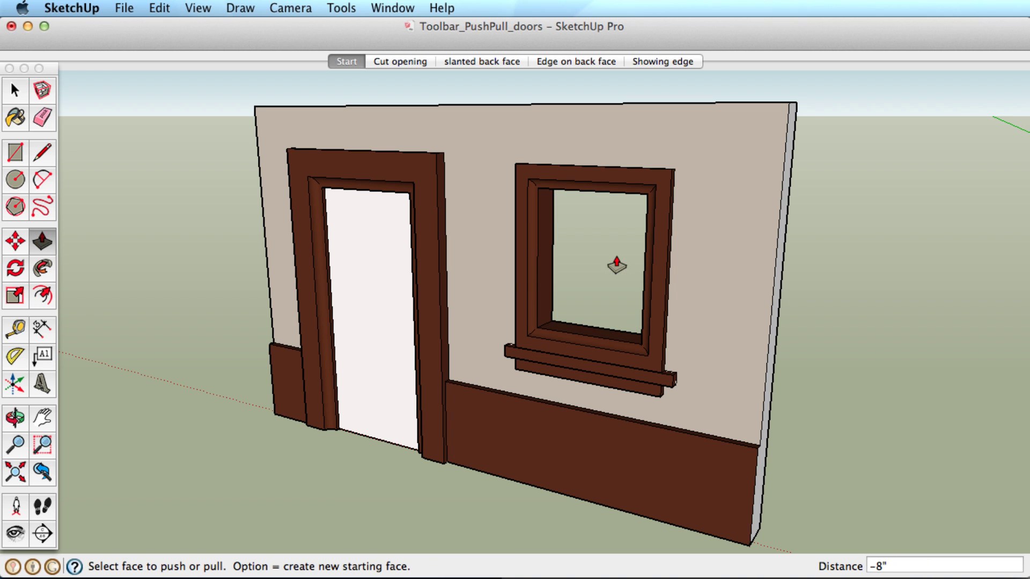
{"action": "left_click_drag", "start_coordinate": [358, 328], "coordinate": [386, 301]}
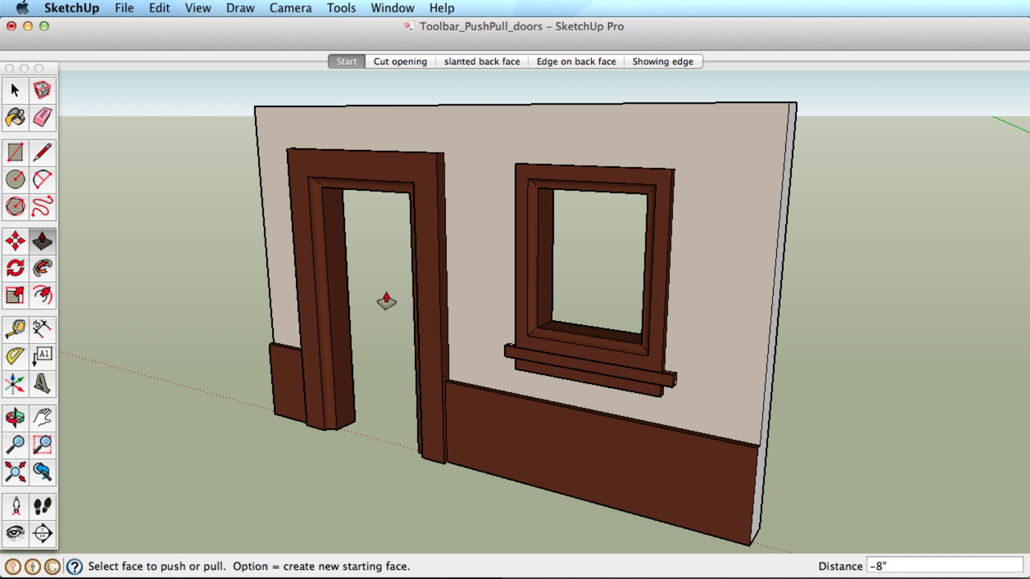
{"action": "key", "text": "o"}
{"action": "left_click_drag", "start_coordinate": [551, 283], "coordinate": [620, 324]}
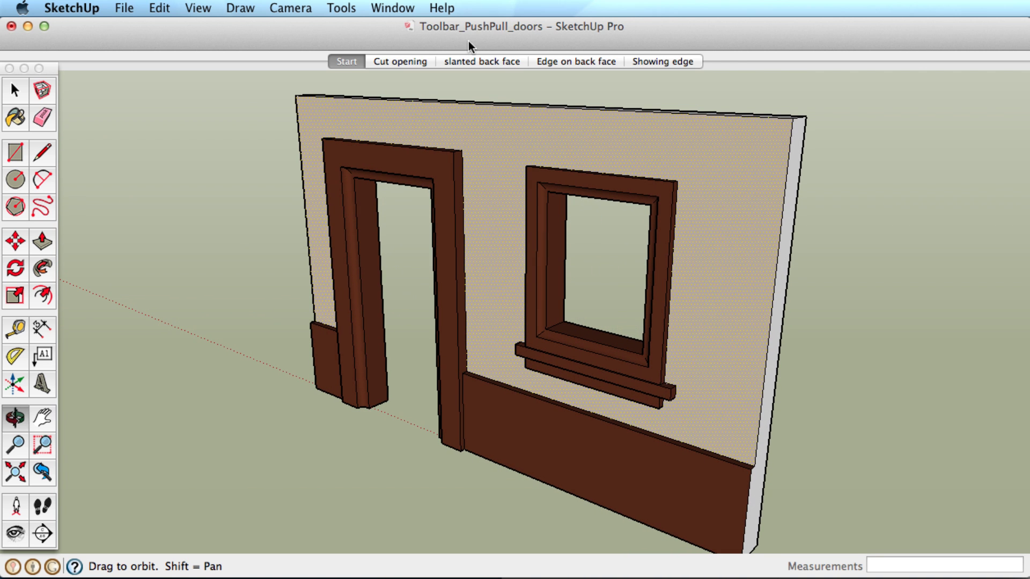
- In the Cut opening scene, push the door face 8" back through the wall
{"action": "left_click", "coordinate": [407, 63]}
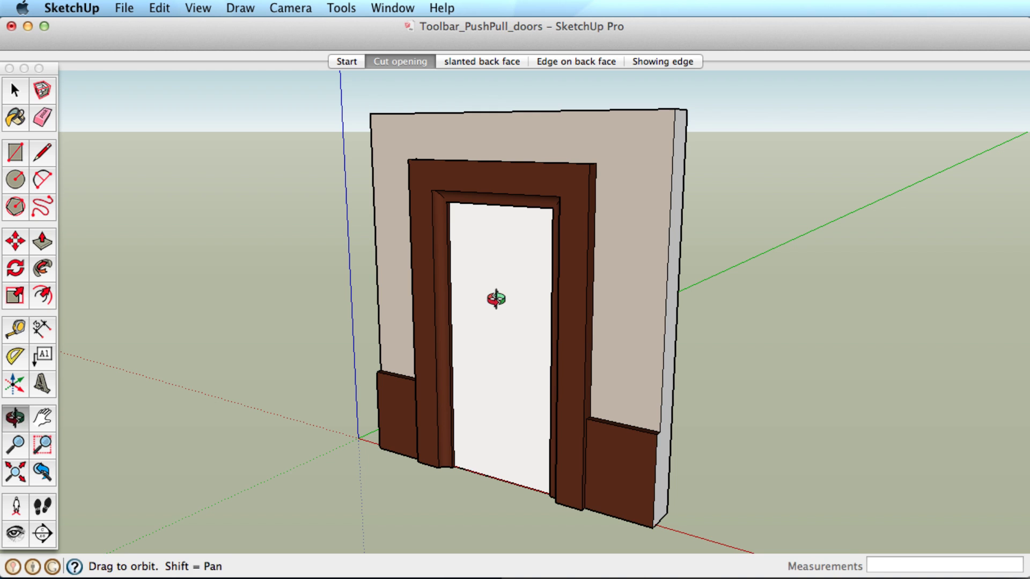
{"action": "key", "text": "p"}
{"action": "left_click_drag", "start_coordinate": [484, 331], "coordinate": [518, 310]}
{"action": "key", "text": "o"}
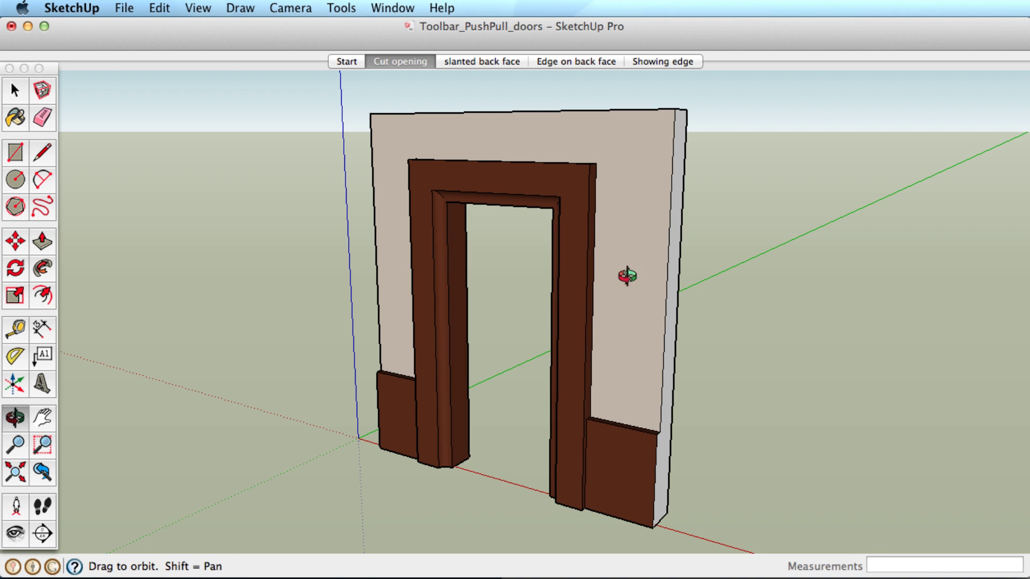
{"action": "left_click_drag", "start_coordinate": [625, 273], "coordinate": [569, 275]}
- In the slanted back face scene, push the door face through the slanted wall
{"action": "left_click", "coordinate": [473, 61]}
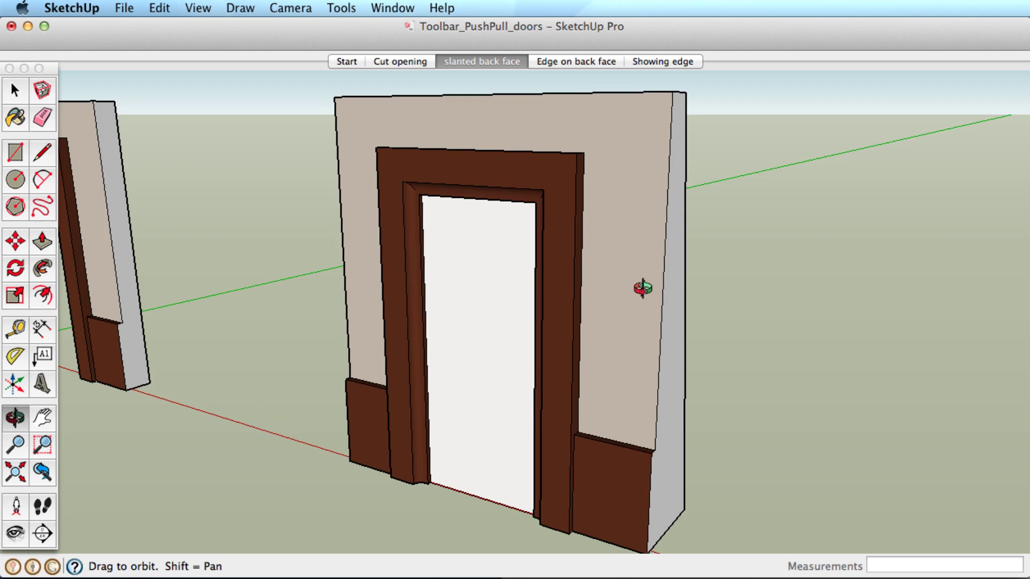
{"action": "left_click_drag", "start_coordinate": [643, 287], "coordinate": [670, 281]}
{"action": "key", "text": "p"}
{"action": "left_click_drag", "start_coordinate": [479, 341], "coordinate": [600, 118]}
{"action": "key", "text": "o"}
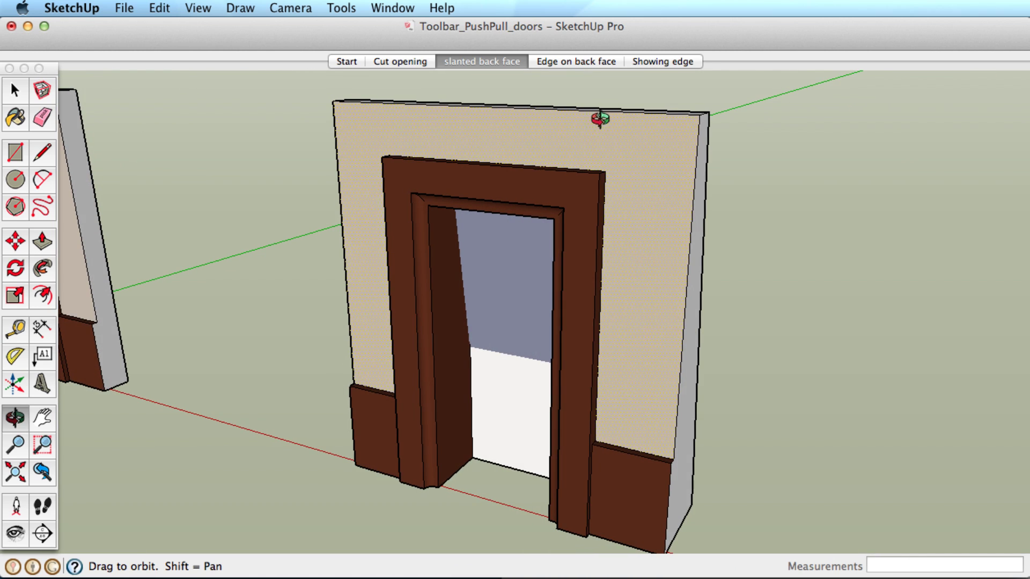
- In the Edge on back face scene, erase the back edge, then push the door through into a doorway
{"action": "left_click", "coordinate": [587, 62]}
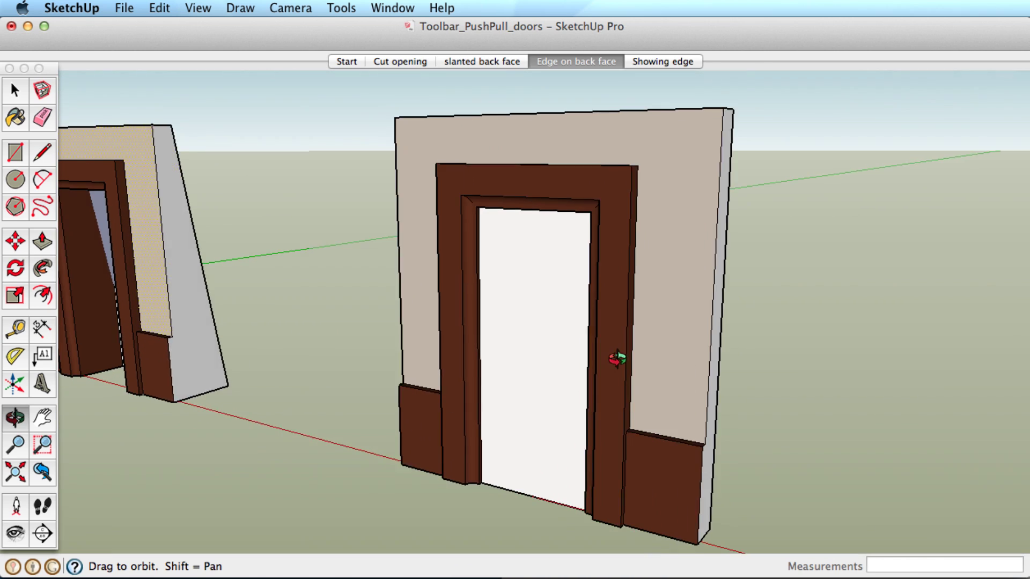
{"action": "key", "text": "p"}
{"action": "left_click_drag", "start_coordinate": [494, 354], "coordinate": [518, 333]}
{"action": "key", "text": "super+z"}
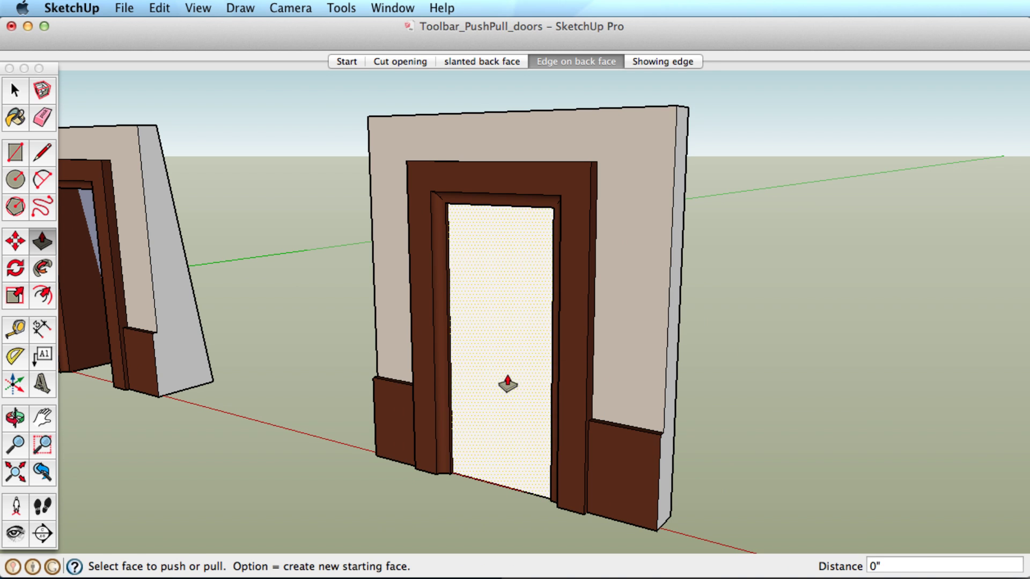
{"action": "key", "text": "o"}
{"action": "left_click_drag", "start_coordinate": [661, 315], "coordinate": [240, 356]}
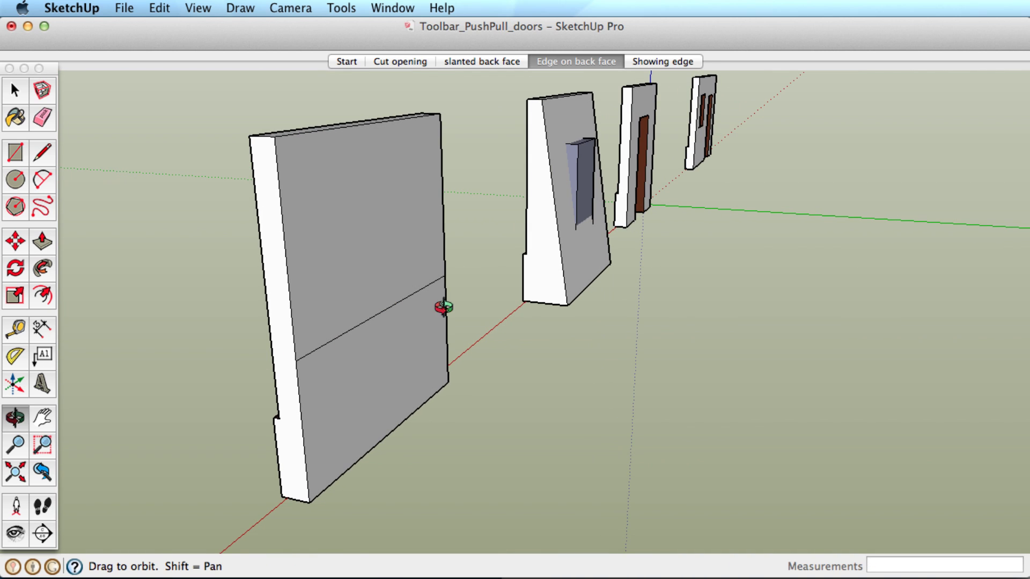
{"action": "key", "text": "e"}
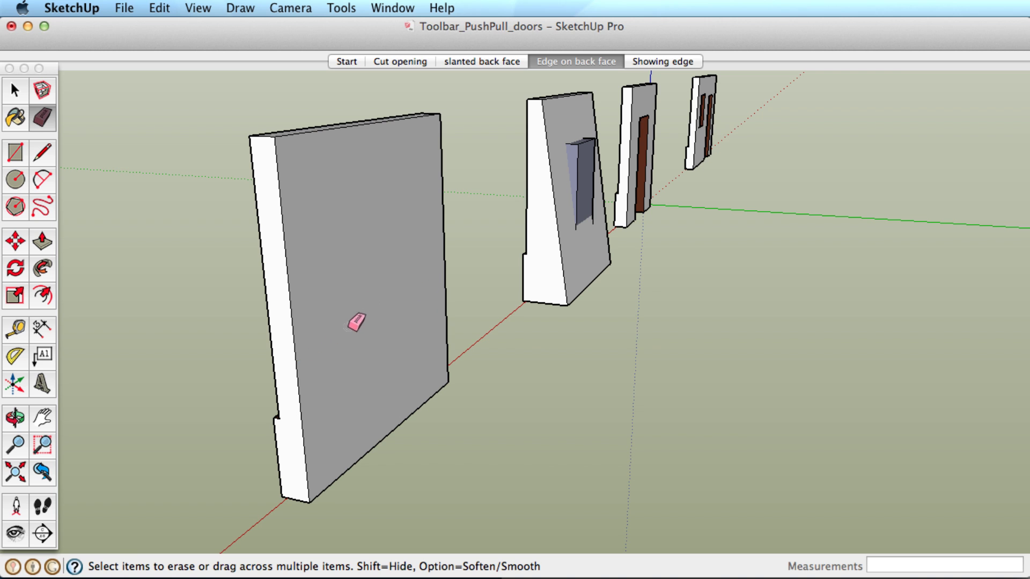
{"action": "key", "text": "o"}
{"action": "mouse_move", "coordinate": [356, 322]}
{"action": "left_mouse_down"}
{"action": "mouse_move", "coordinate": [469, 361]}
{"action": "mouse_move", "coordinate": [697, 312]}
{"action": "left_mouse_up"}
{"action": "key", "text": "p"}
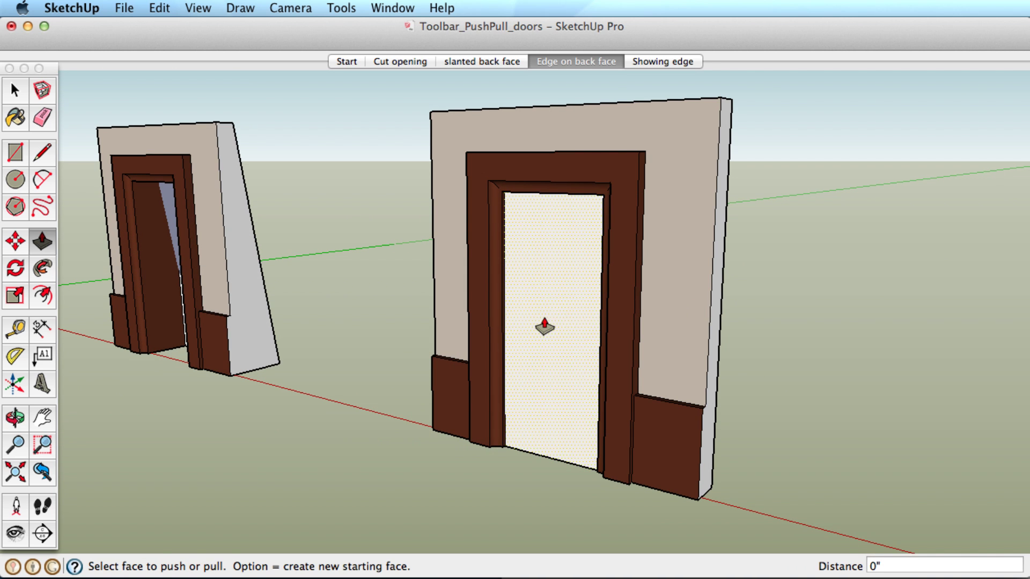
{"action": "left_click_drag", "start_coordinate": [540, 324], "coordinate": [567, 330]}
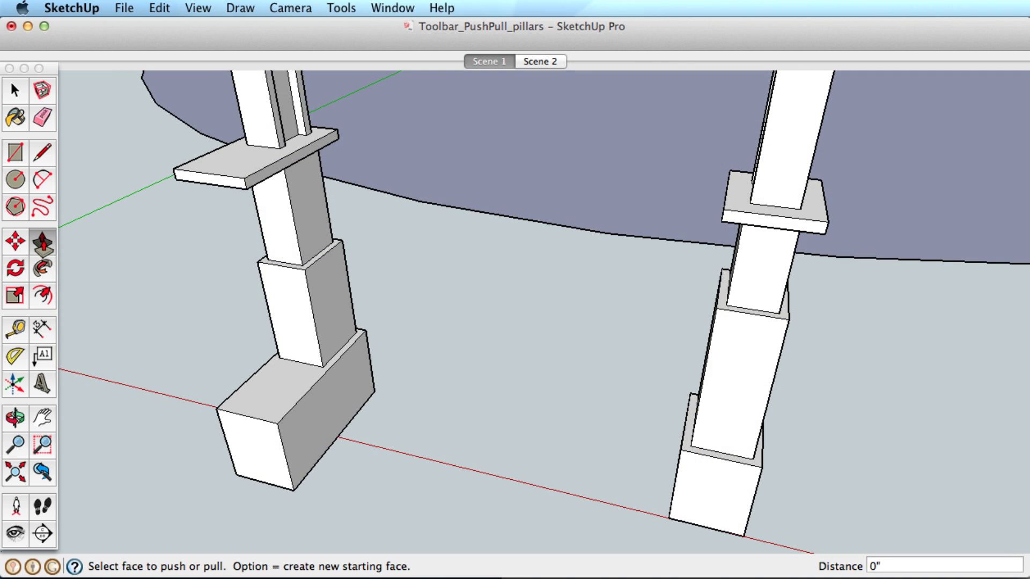
- Push and pull the left pillar's base block, middle block and slab faces to match the right pillar
{"action": "left_click_drag", "start_coordinate": [246, 452], "coordinate": [449, 473]}
{"action": "left_click_drag", "start_coordinate": [670, 476], "coordinate": [712, 478]}
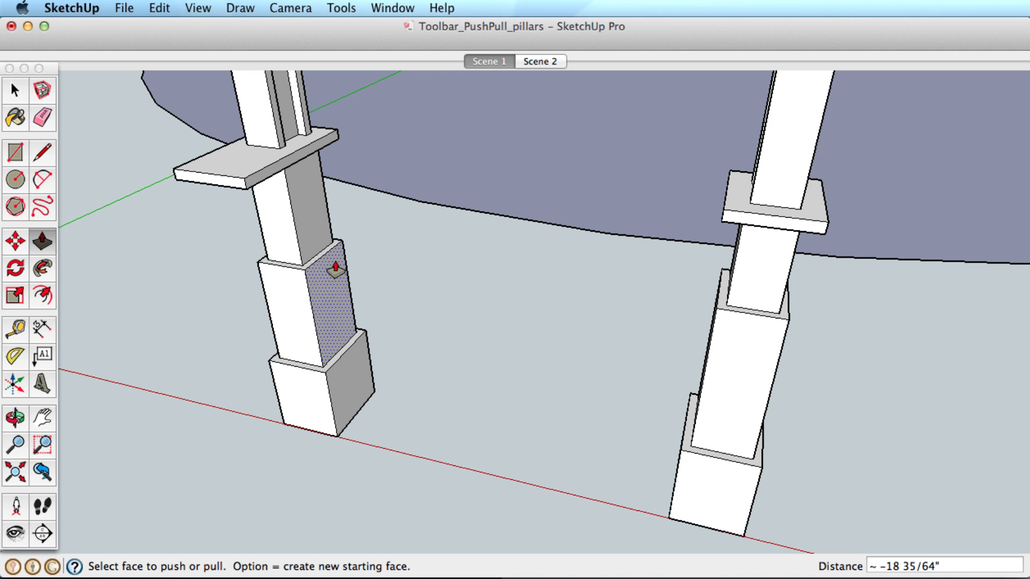
{"action": "left_click_drag", "start_coordinate": [322, 265], "coordinate": [730, 316]}
{"action": "left_click_drag", "start_coordinate": [236, 186], "coordinate": [302, 412]}
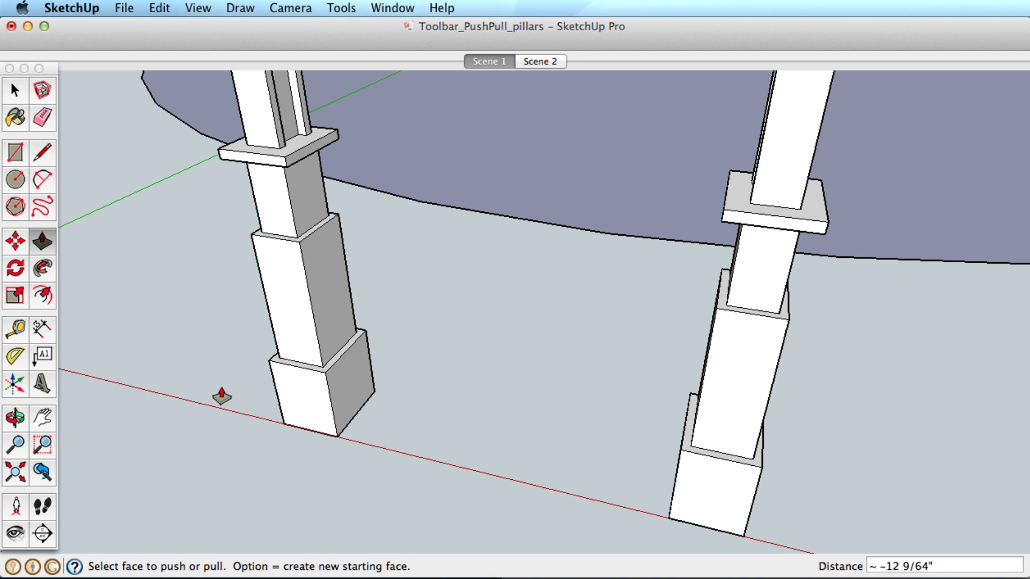
{"action": "left_click_drag", "start_coordinate": [346, 386], "coordinate": [422, 405]}
{"action": "left_click_drag", "start_coordinate": [299, 156], "coordinate": [410, 402]}
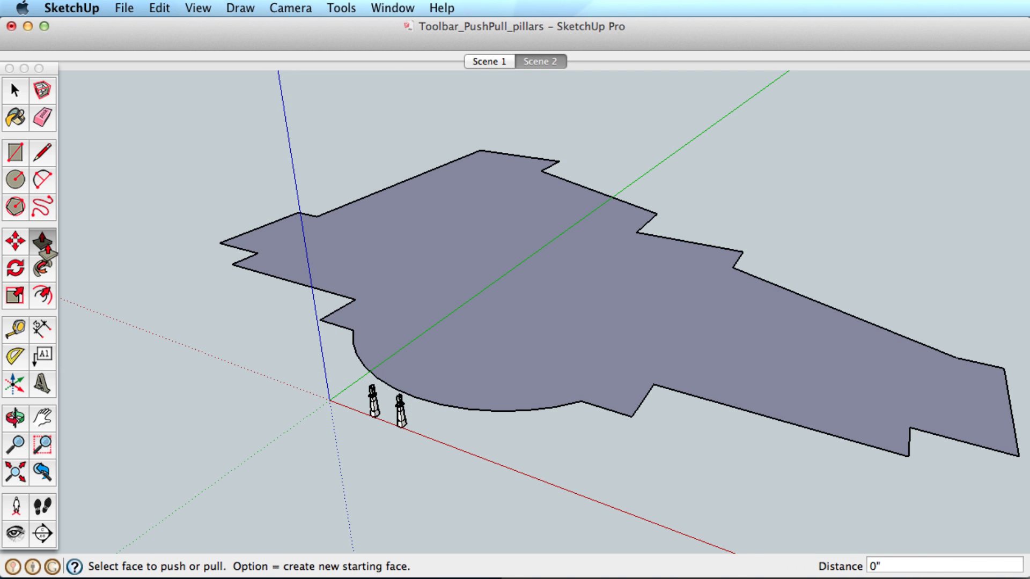
- Raise the Scene 2 floor plan about 226" into a tall building, keeping the pillar side flush
{"action": "left_click_drag", "start_coordinate": [428, 375], "coordinate": [455, 134]}
{"action": "left_click", "coordinate": [457, 231]}
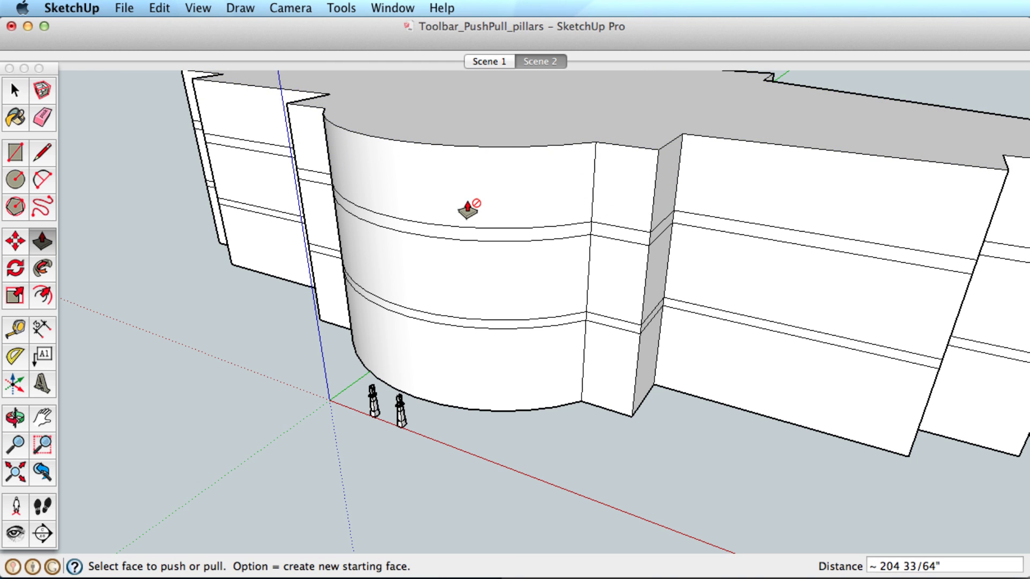
{"action": "scroll", "coordinate": [467, 209], "scroll_direction": "up", "scroll_amount": 5}
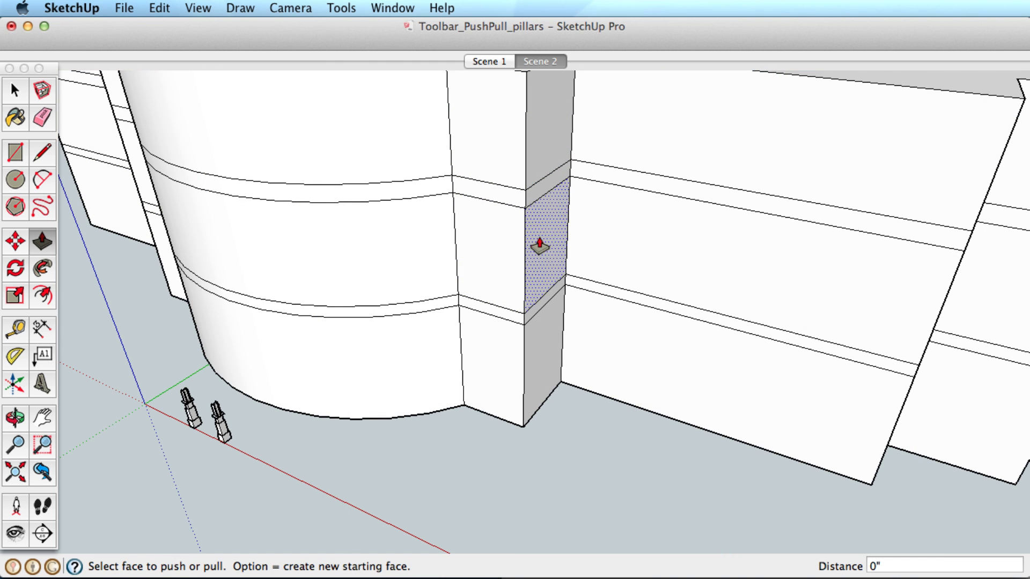
{"action": "left_click_drag", "start_coordinate": [533, 241], "coordinate": [545, 159]}
{"action": "key", "text": "space"}
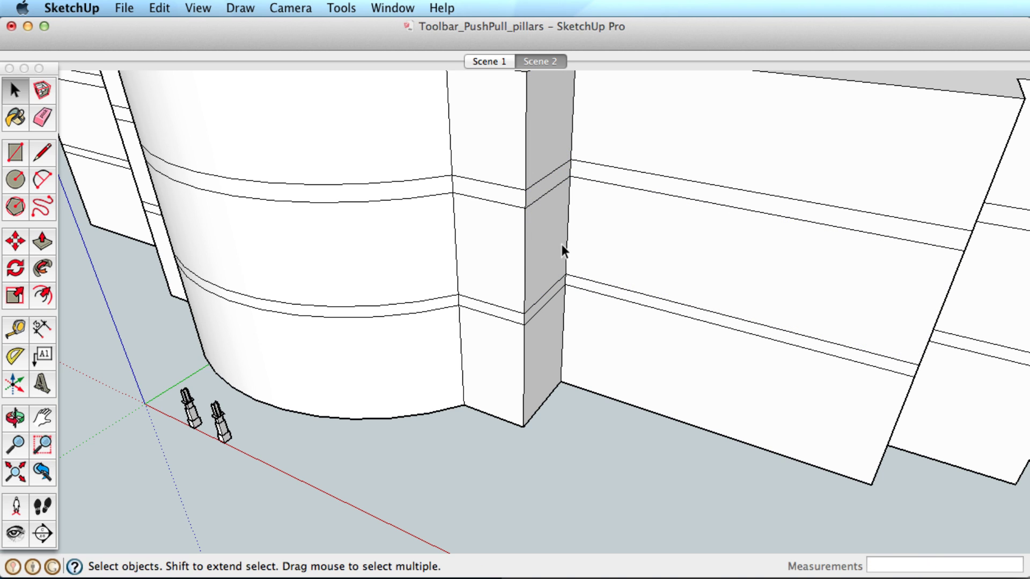
- Pull the pillar's middle band face out 236 1/2" into a projecting box, then orbit to inspect
{"action": "left_click", "coordinate": [548, 239]}
{"action": "key", "text": "p"}
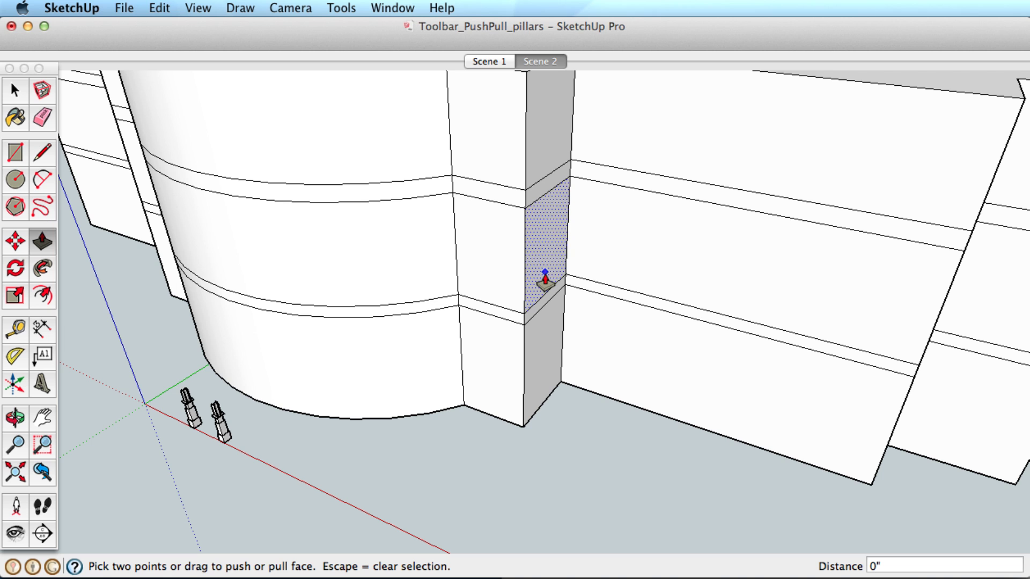
{"action": "middle_click_drag", "start_coordinate": [545, 279], "coordinate": [735, 244]}
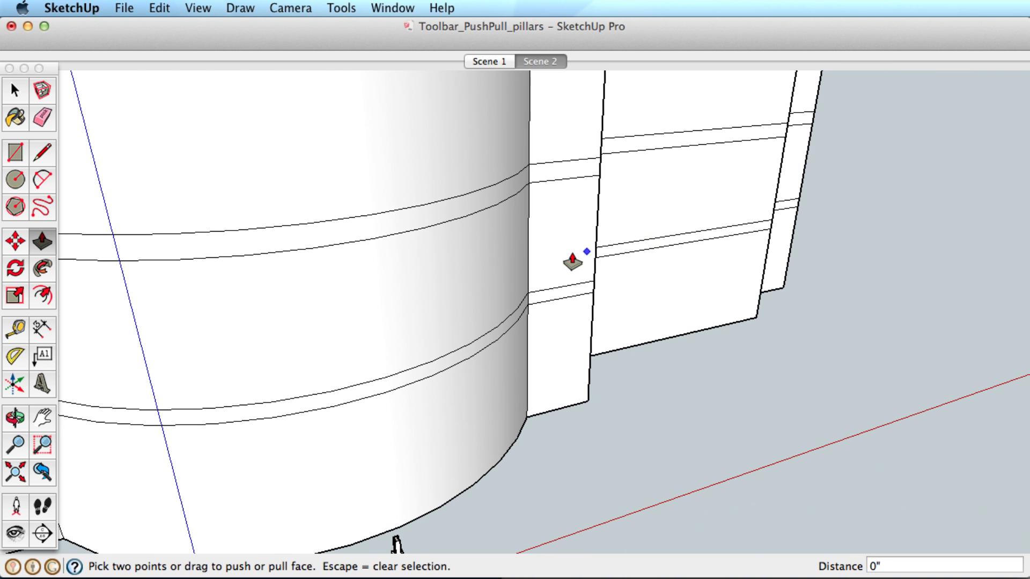
{"action": "left_click_drag", "start_coordinate": [572, 262], "coordinate": [655, 272]}
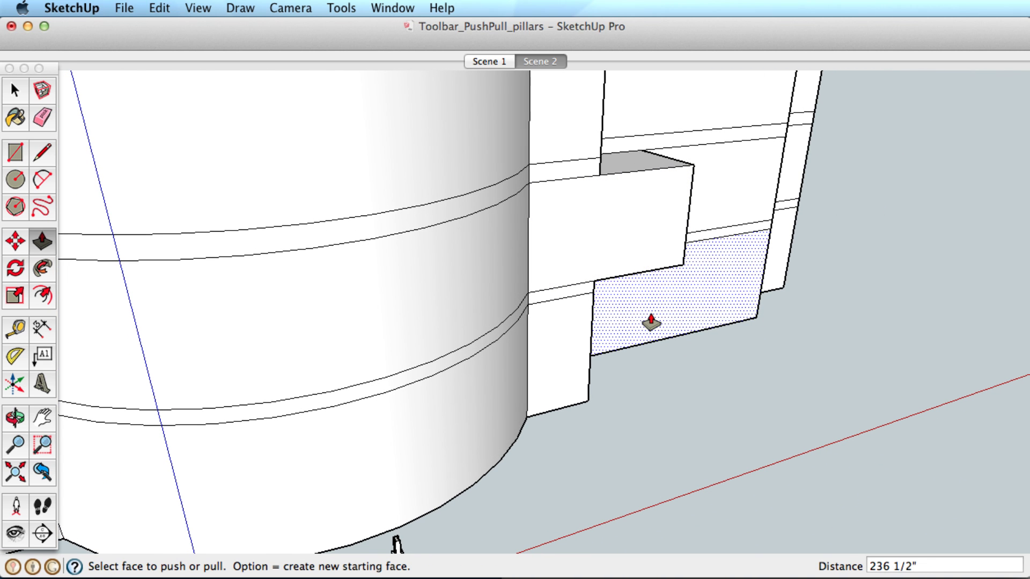
{"action": "middle_click_drag", "start_coordinate": [692, 233], "coordinate": [374, 257]}
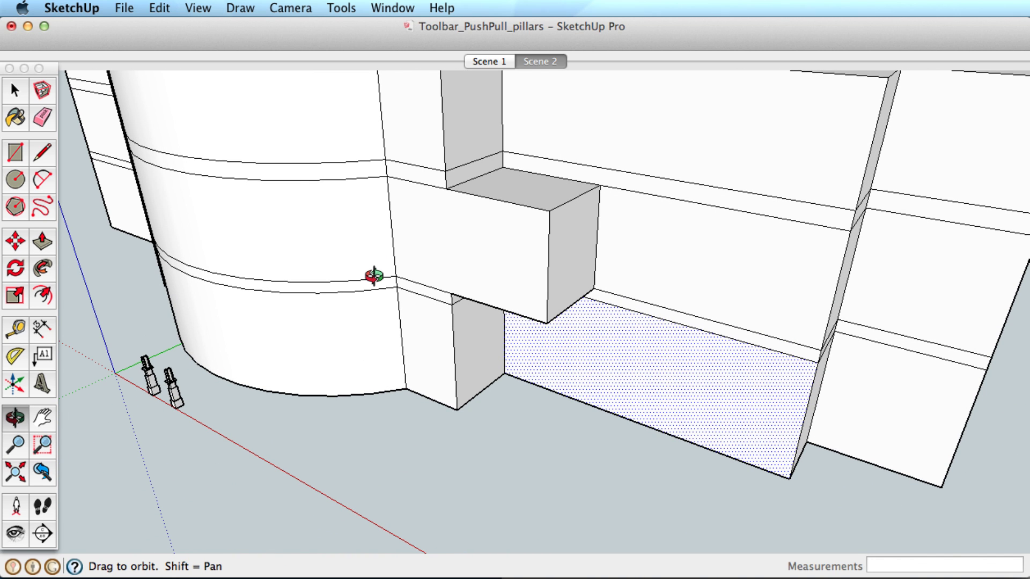
- Open the Drawing page of SketchUp Preferences to reach the Push/Pull pre-pick option
{"action": "left_click", "coordinate": [94, 7]}
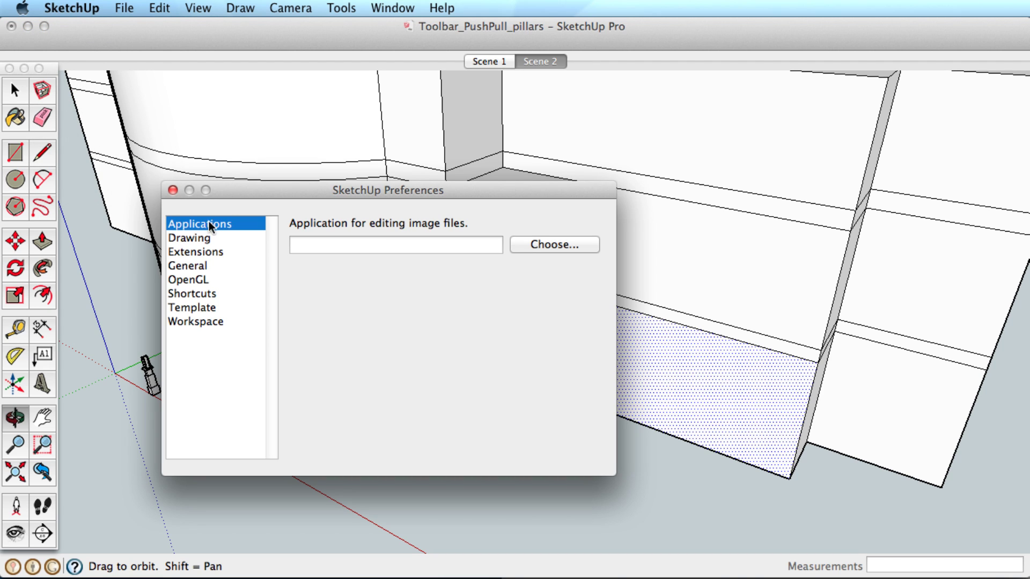
{"action": "left_click", "coordinate": [201, 237]}
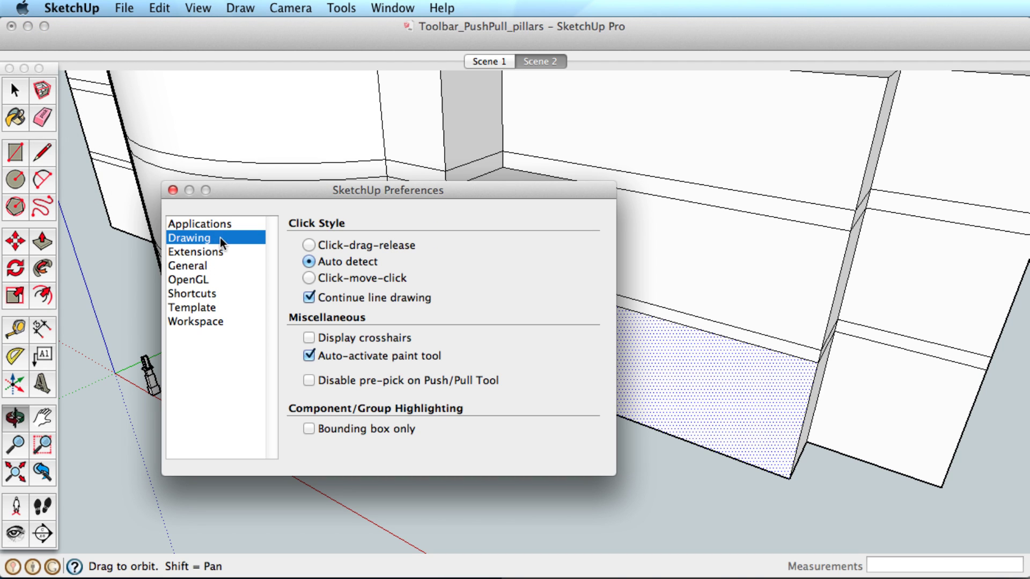